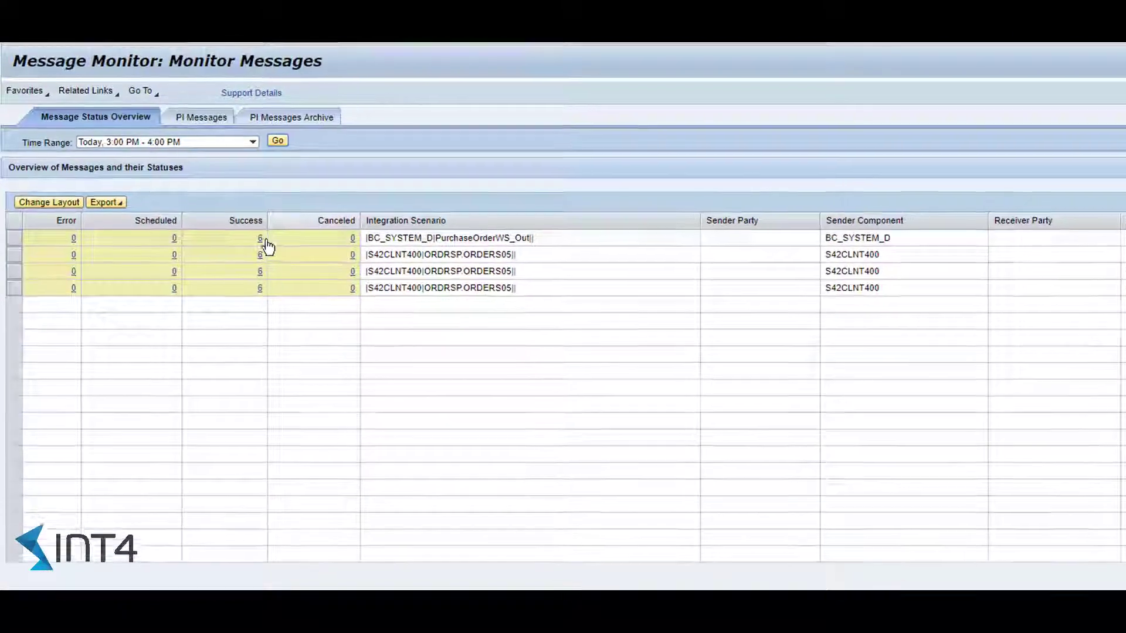
Open the first successful PurchaseOrderWS_Out message for BC_SYSTEM_D and select its message ID to copy
{"action": "left_click", "coordinate": [198, 182]}
{"action": "left_click", "coordinate": [354, 579]}
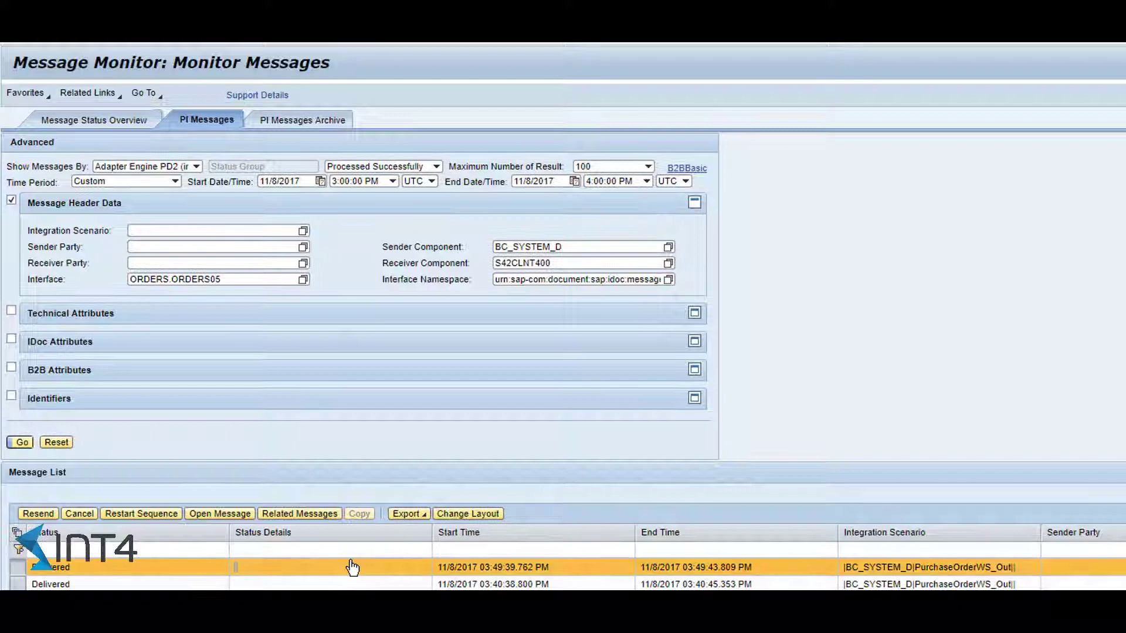
{"action": "left_click", "coordinate": [222, 514]}
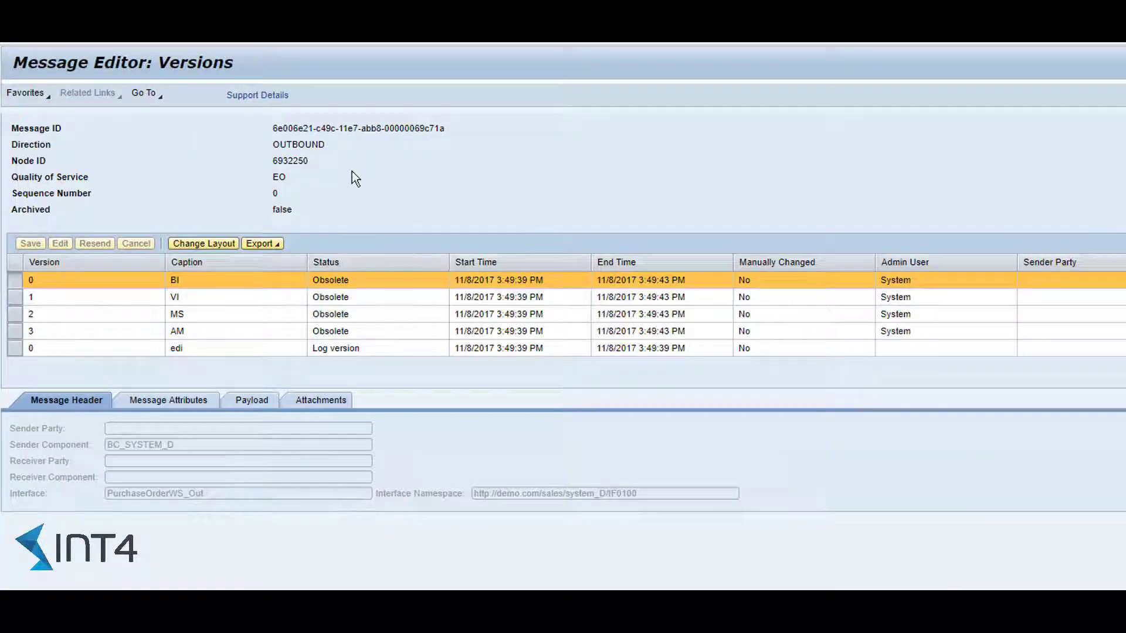
{"action": "left_click_drag", "start_coordinate": [272, 128], "coordinate": [452, 134]}
{"action": "key", "text": "ctrl+c"}
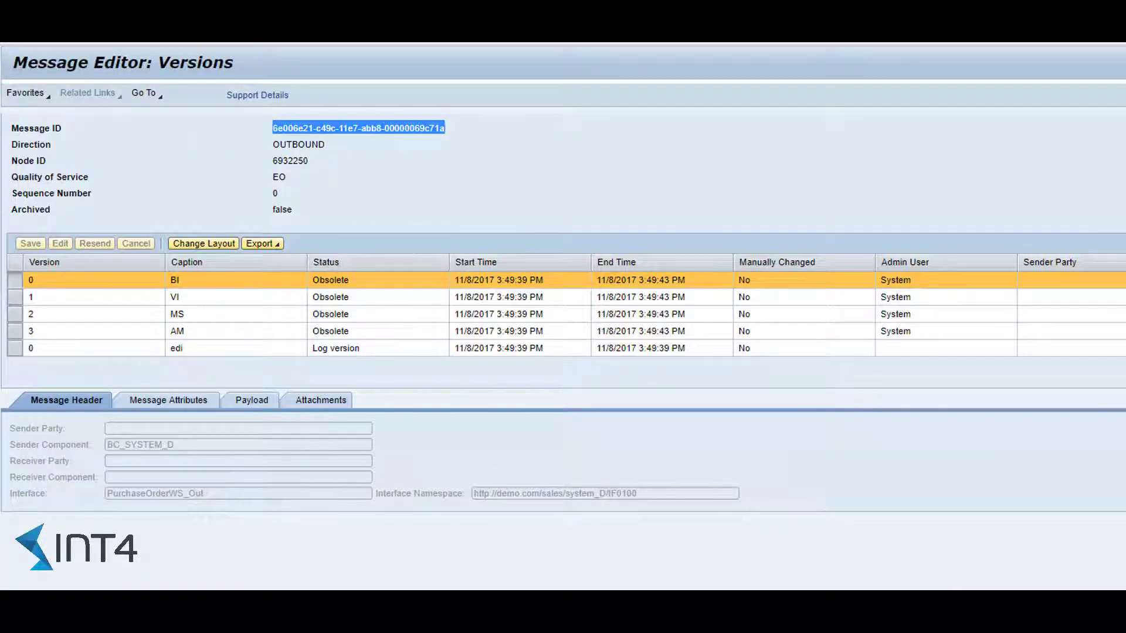
{"action": "type", "text": "Inbound Sales Order"}
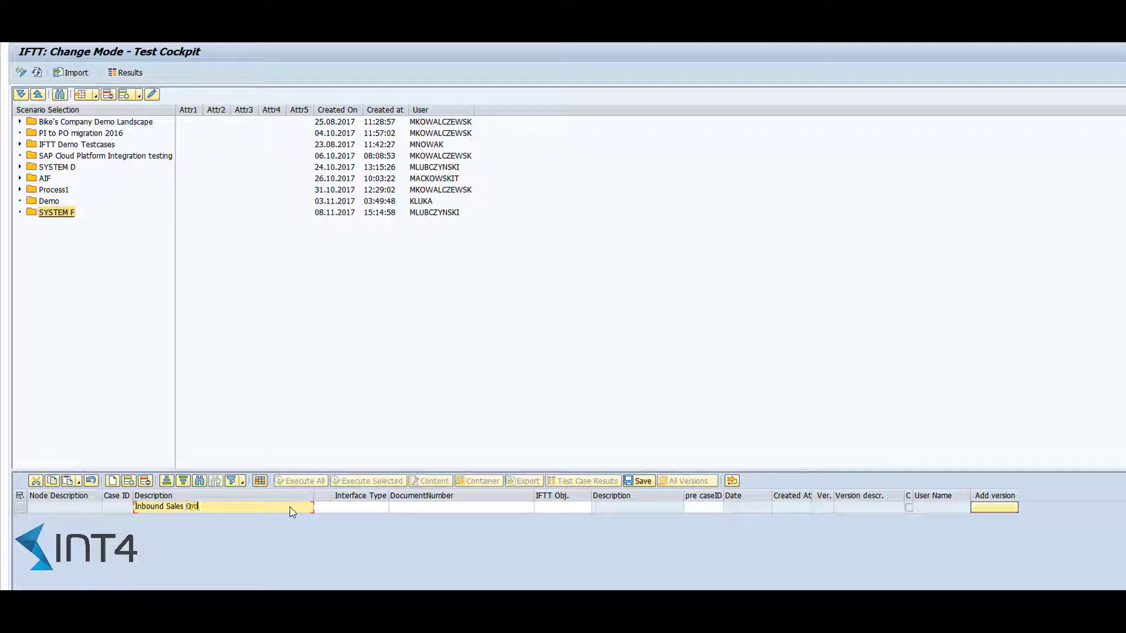
Create test case 802 as PI GUID Inbound with the pasted message GUID and save it
{"action": "key", "text": "Tab"}
{"action": "left_click", "coordinate": [359, 510]}
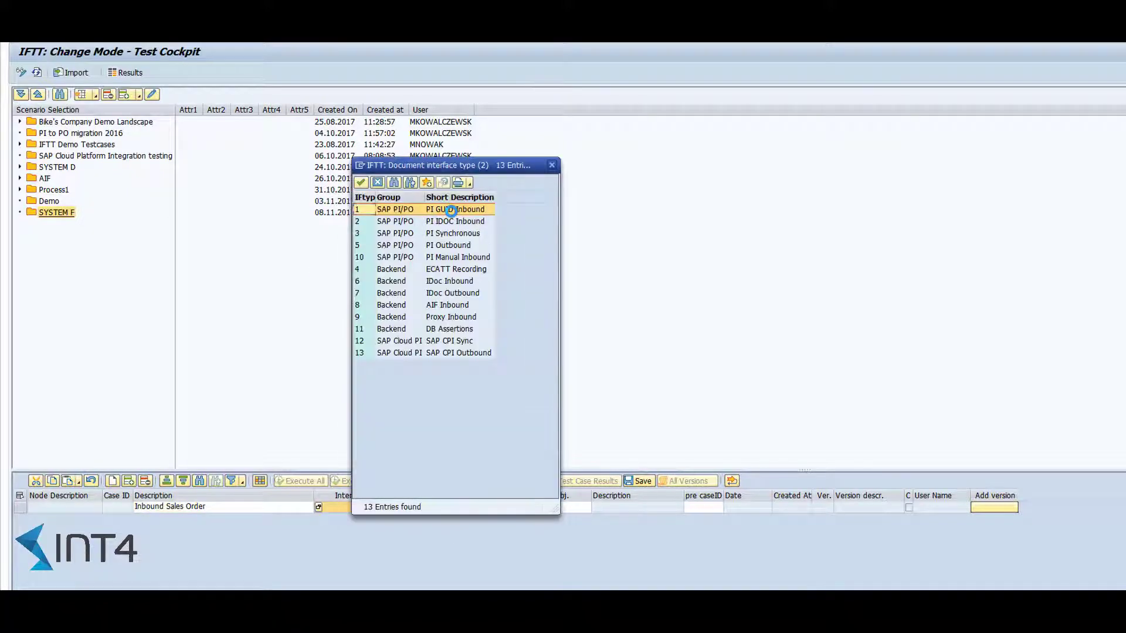
{"action": "double_click", "coordinate": [447, 209]}
{"action": "left_click", "coordinate": [435, 508]}
{"action": "key", "text": "ctrl+v"}
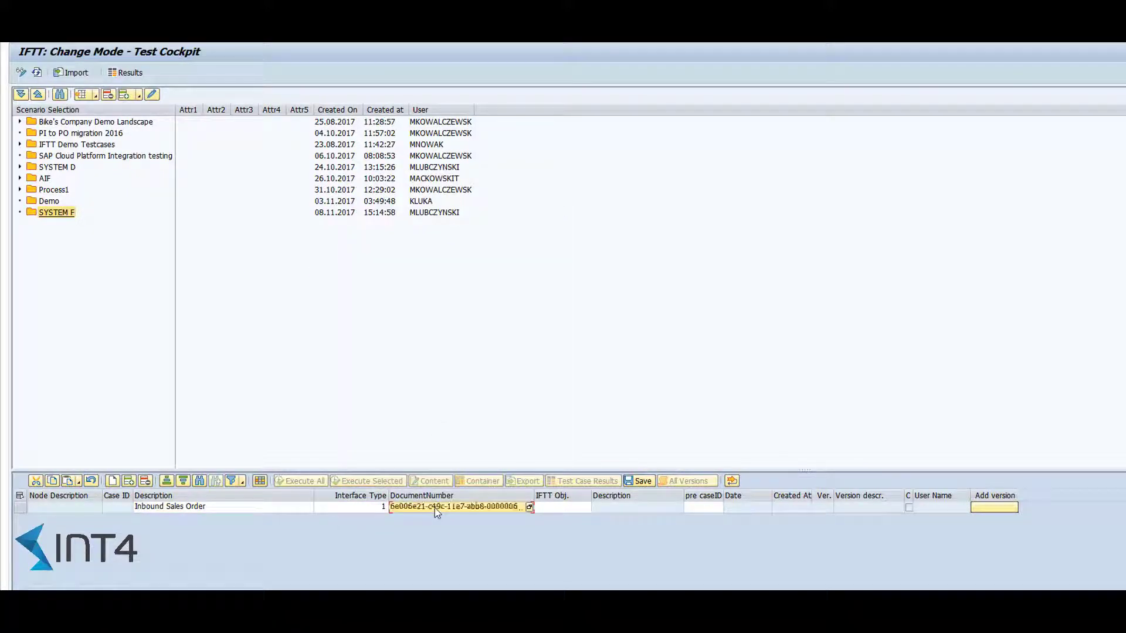
{"action": "left_click", "coordinate": [639, 482]}
Review the saved test case's payload content, then return to the cockpit
{"action": "left_click", "coordinate": [432, 481]}
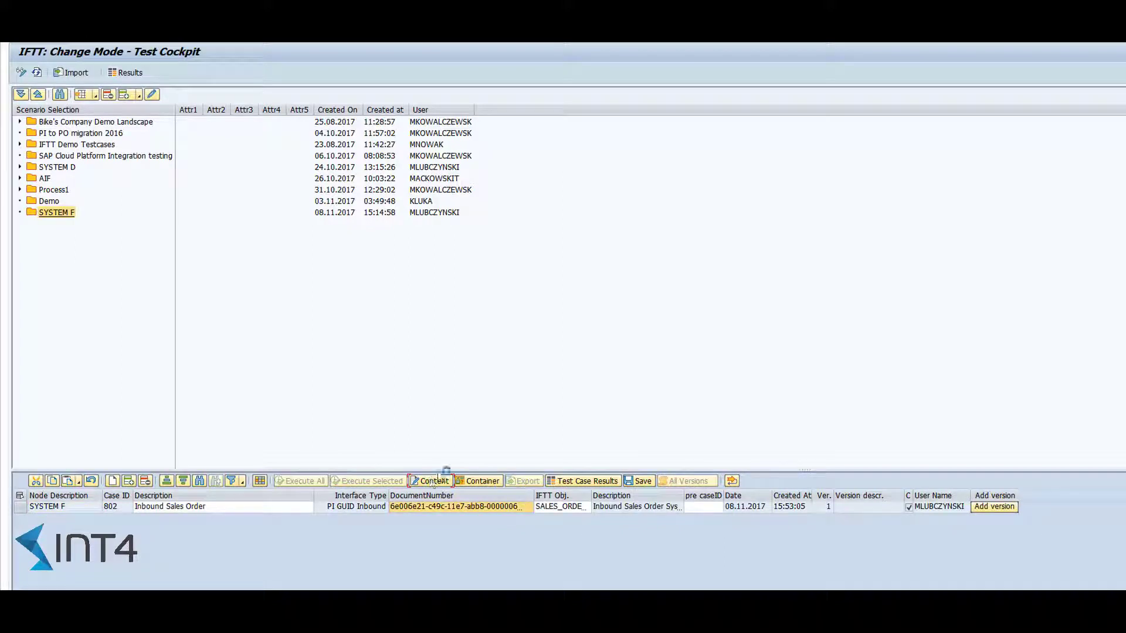
{"action": "left_click", "coordinate": [887, 527]}
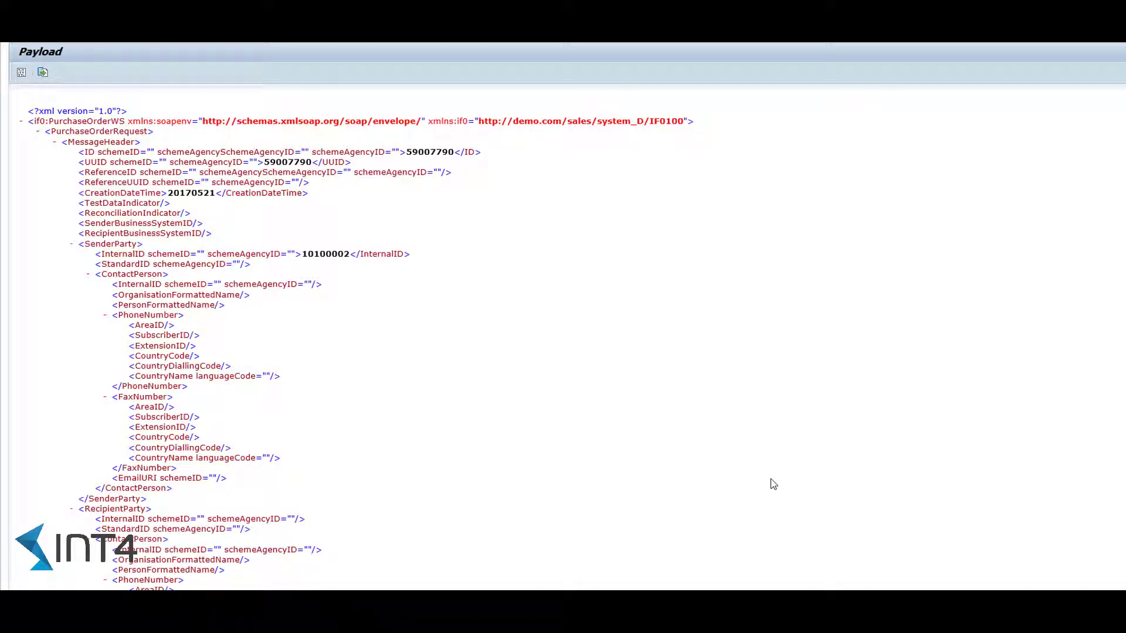
{"action": "key", "text": "F3"}
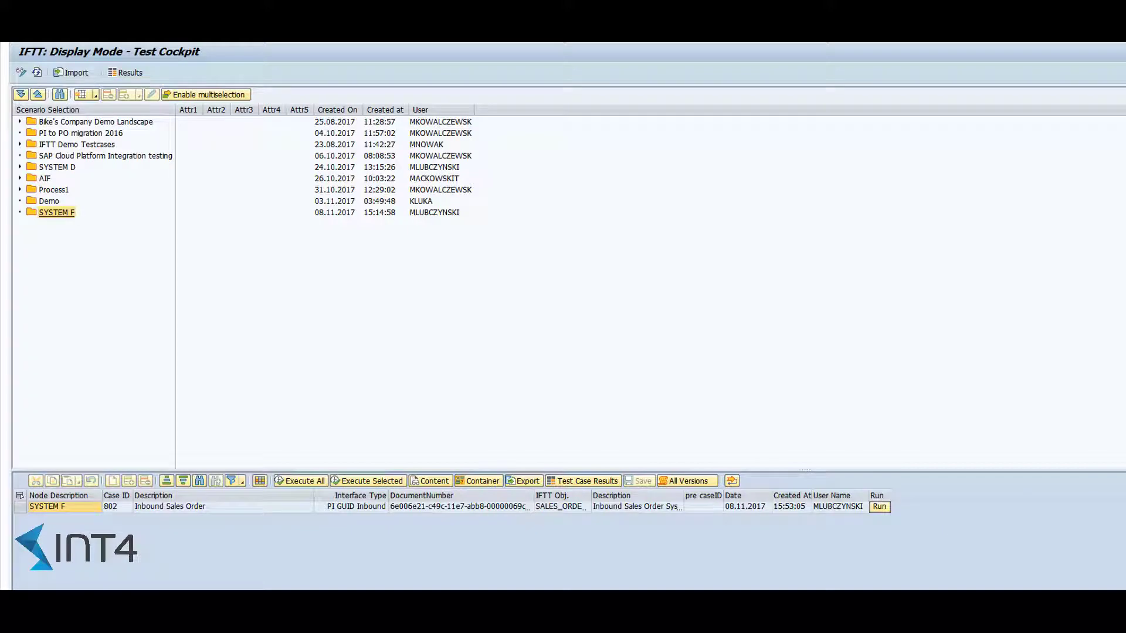
Run test case 802 and start its execution to get the results report
{"action": "left_click", "coordinate": [880, 508]}
{"action": "left_click", "coordinate": [89, 271]}
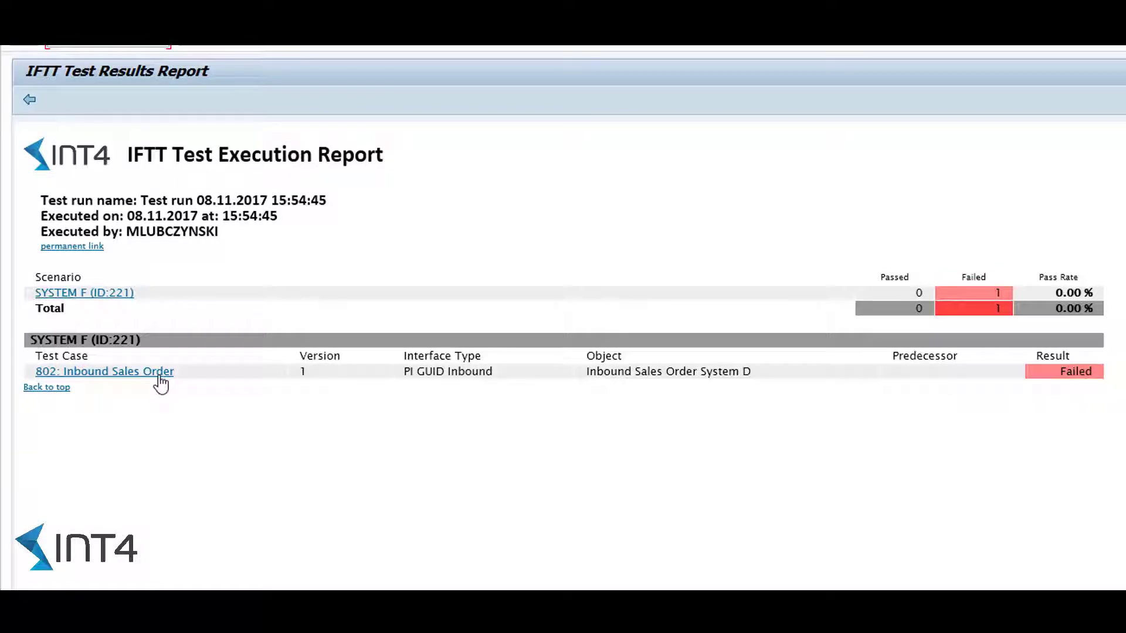
Open the 802 Inbound Sales Order detail and inspect the mismatching plant value 1710
{"action": "left_click", "coordinate": [159, 374]}
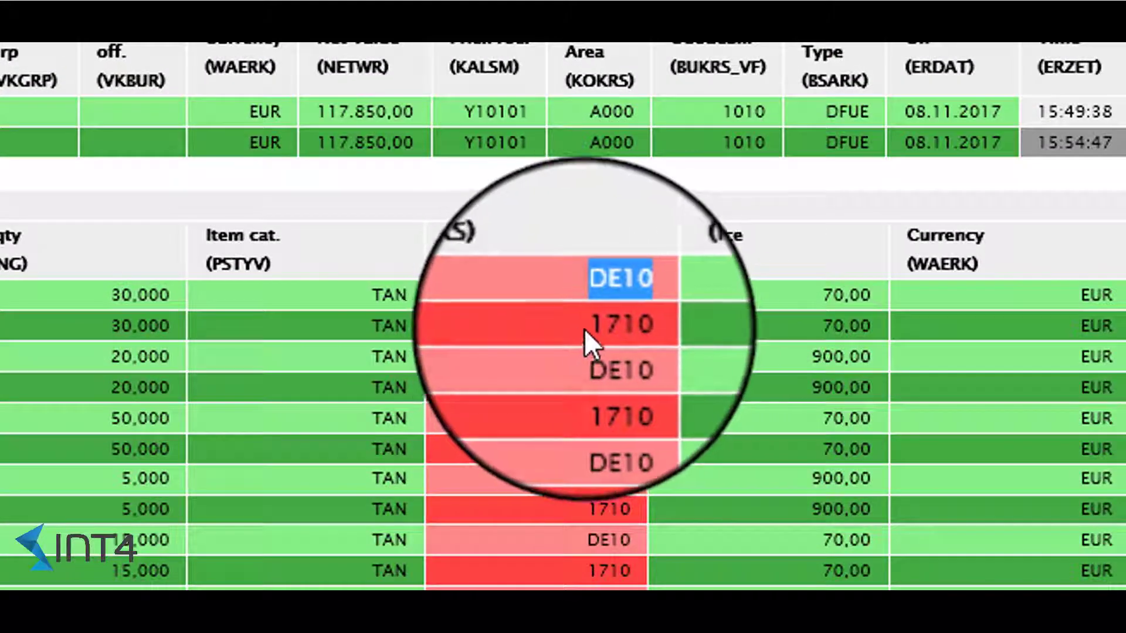
{"action": "left_click", "coordinate": [584, 328]}
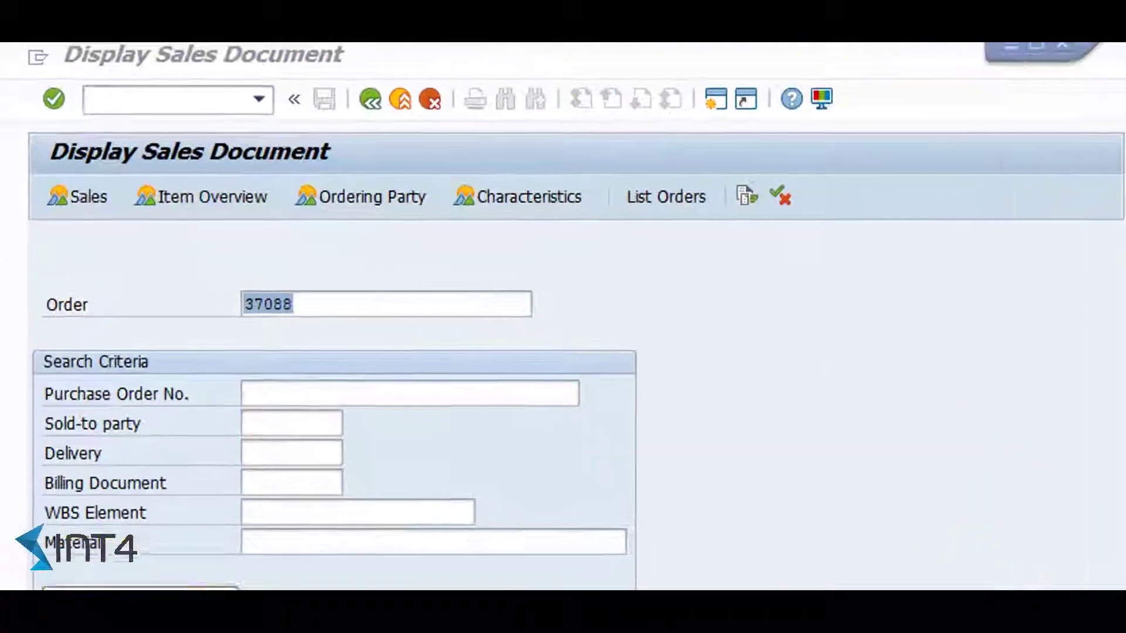
Display sales orders 37087 and 37088 in VA03
{"action": "left_click", "coordinate": [321, 308]}
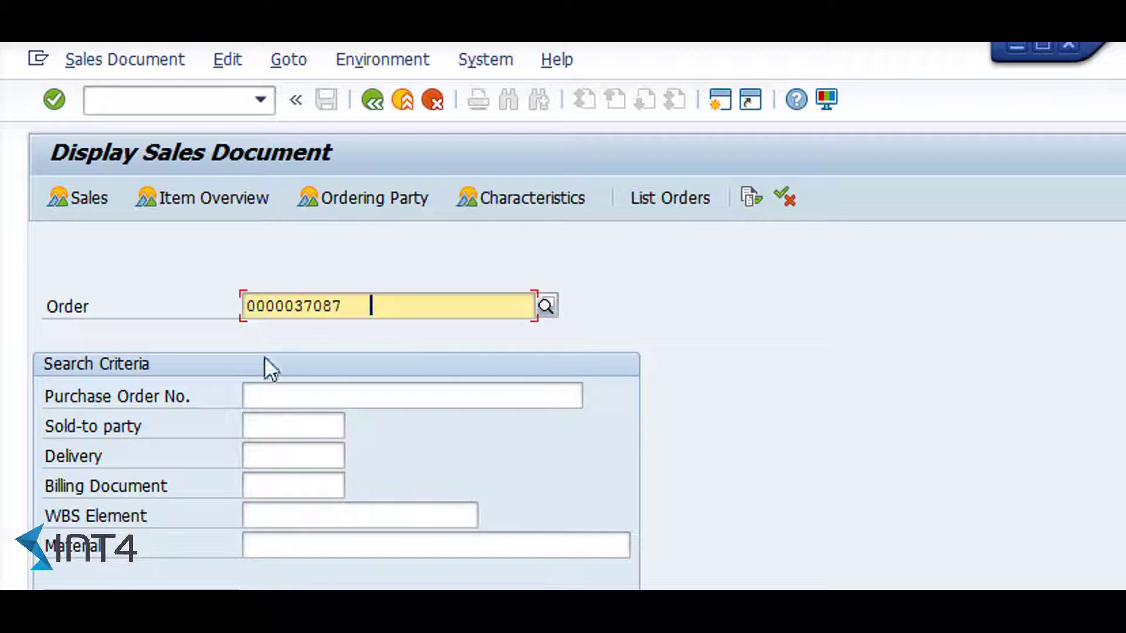
{"action": "key", "text": "Return"}
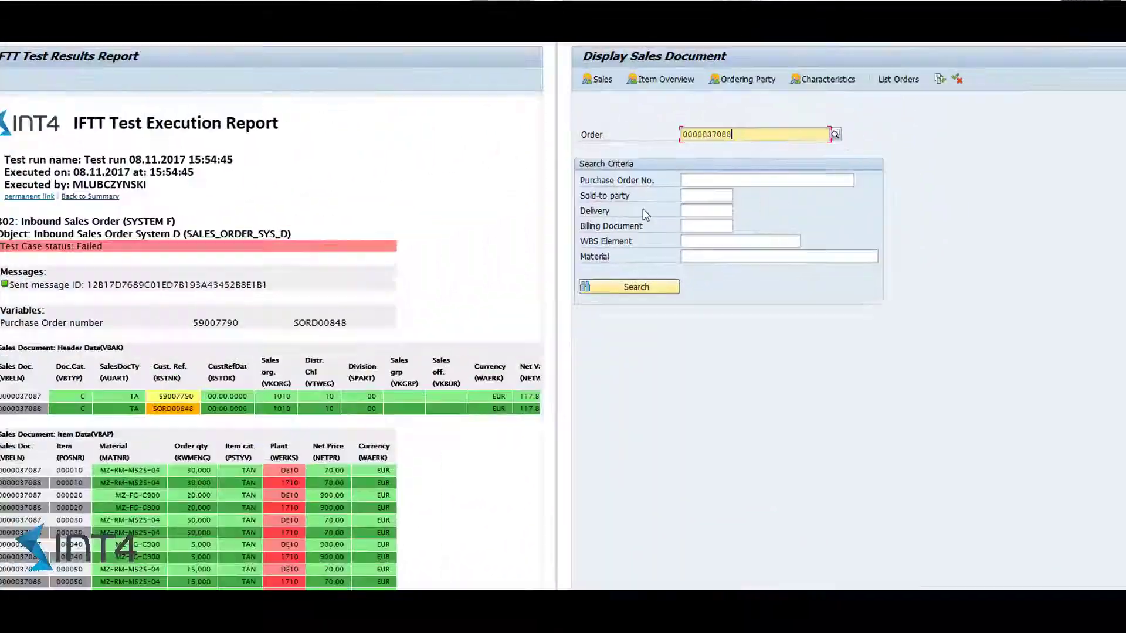
{"action": "key", "text": "Return"}
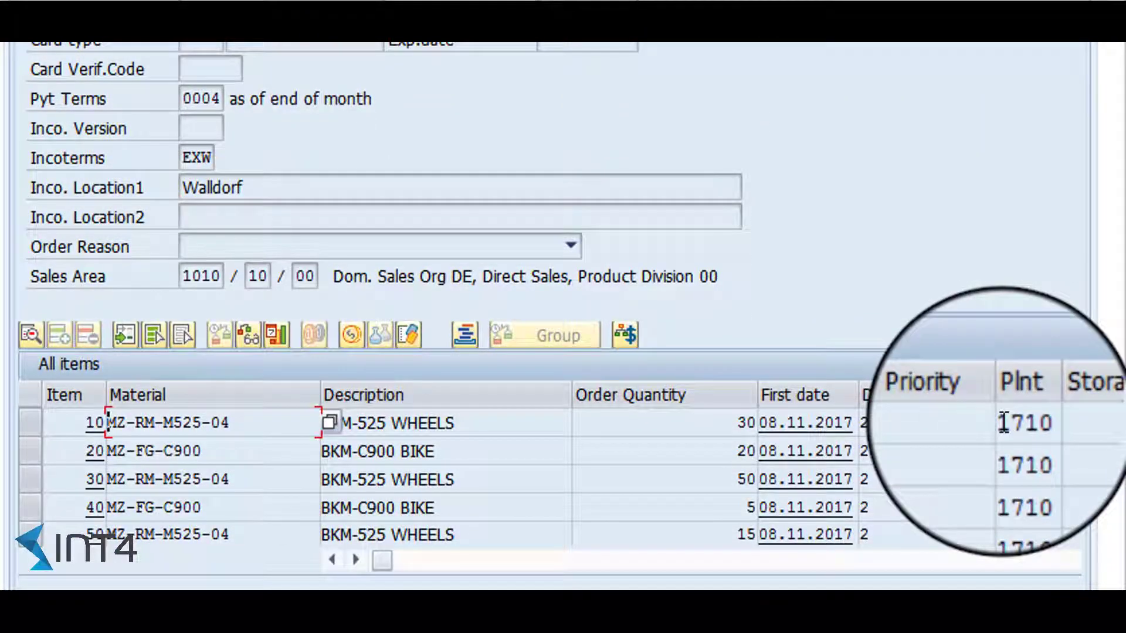
Compare item 10 plants: 1710 on one order versus DE10 on the other
{"action": "left_click", "coordinate": [1004, 425]}
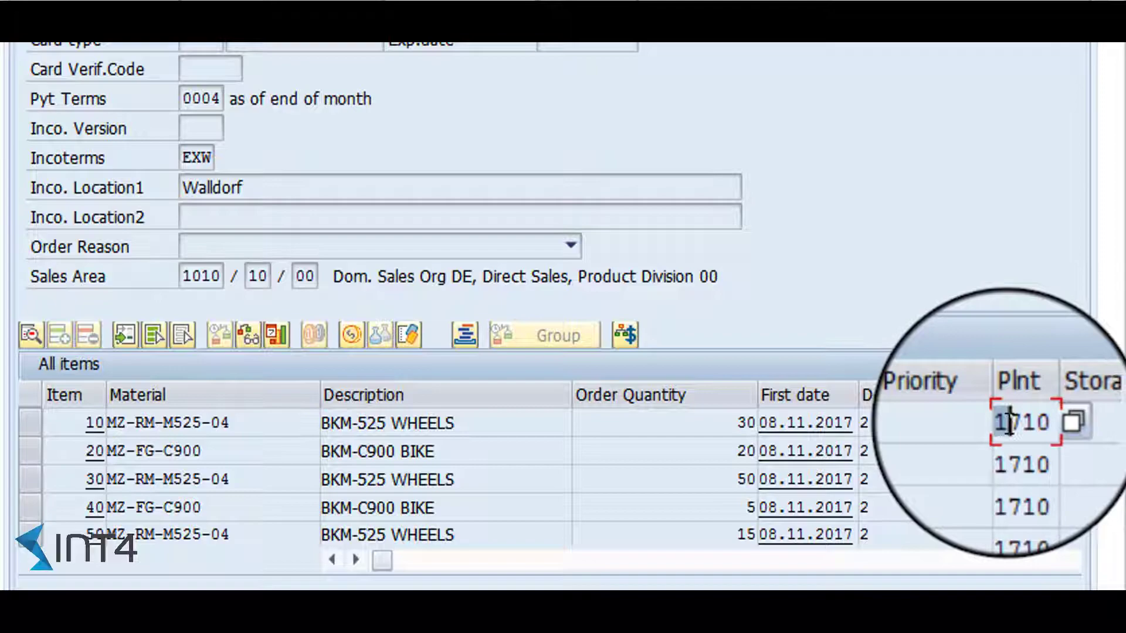
{"action": "left_click_drag", "start_coordinate": [1004, 425], "coordinate": [1040, 424]}
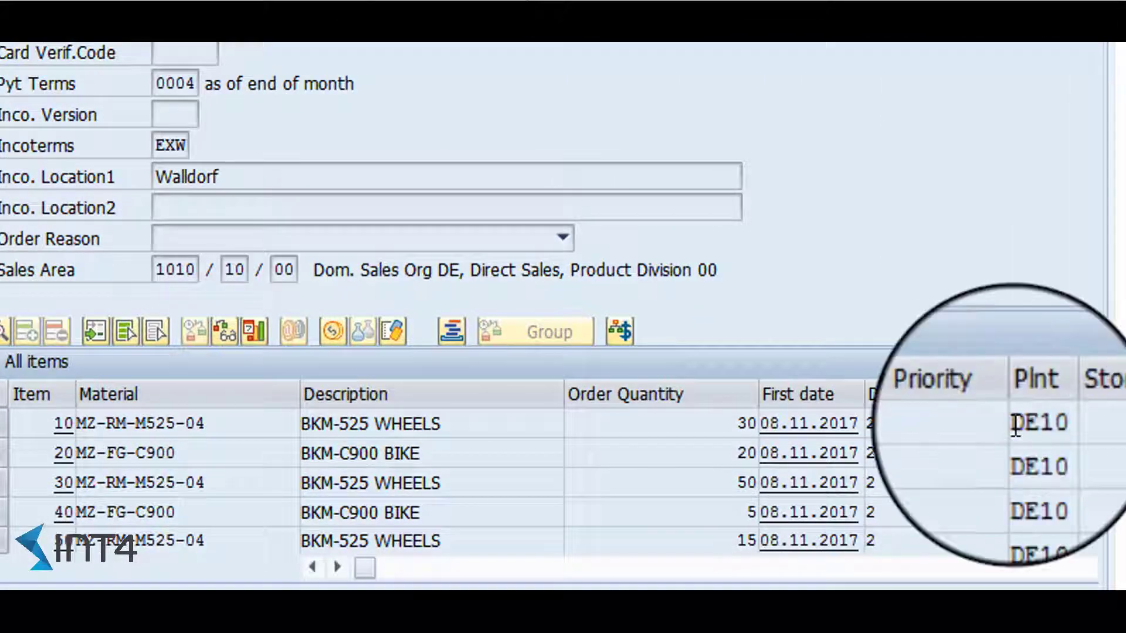
{"action": "left_click", "coordinate": [959, 417]}
{"action": "left_click_drag", "start_coordinate": [874, 367], "coordinate": [912, 367]}
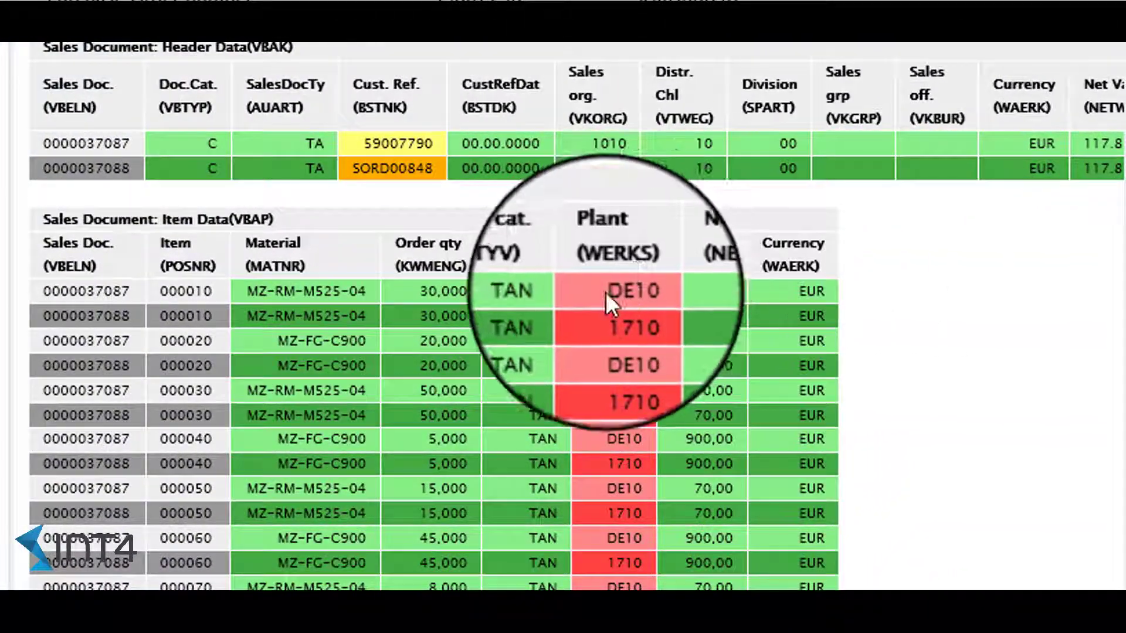
{"action": "left_click_drag", "start_coordinate": [591, 291], "coordinate": [643, 293]}
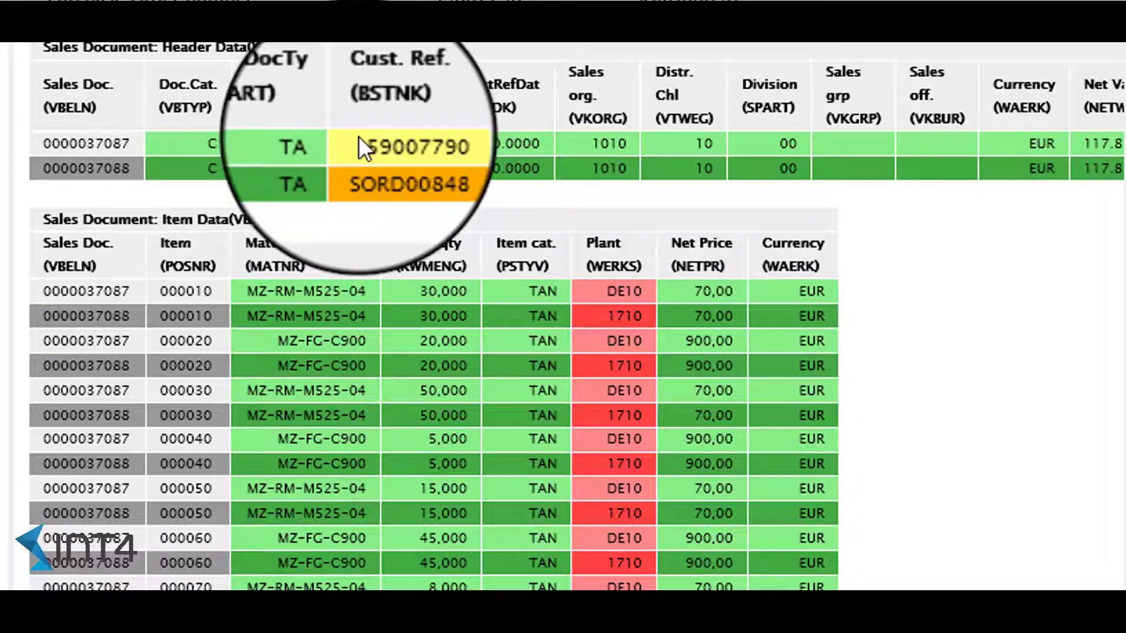
{"action": "double_click", "coordinate": [400, 144]}
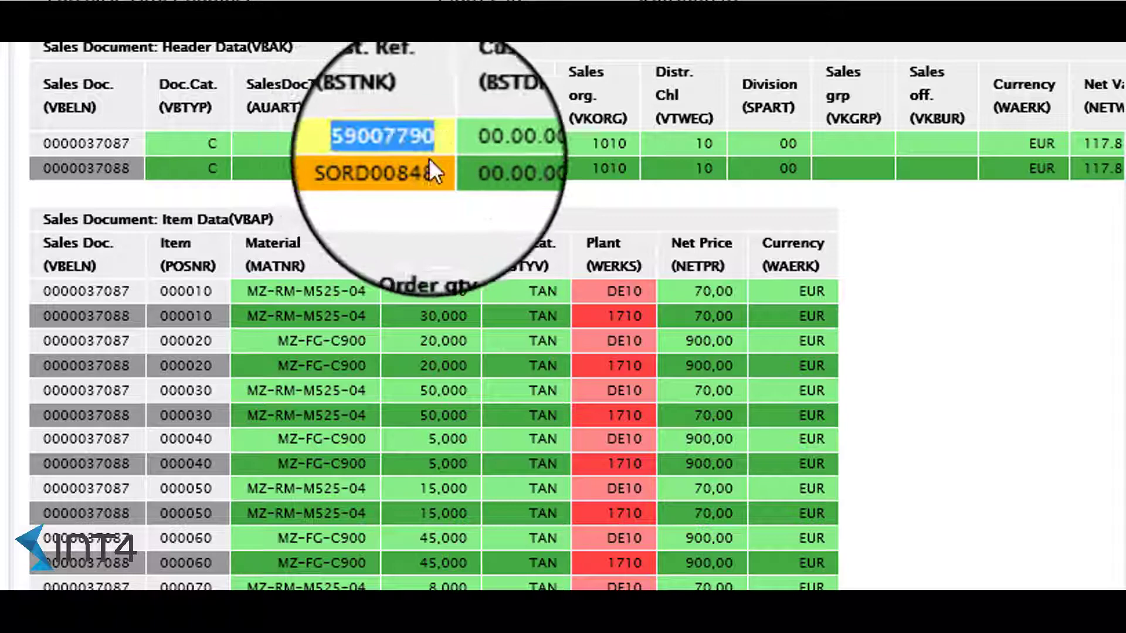
{"action": "left_click_drag", "start_coordinate": [351, 168], "coordinate": [412, 169]}
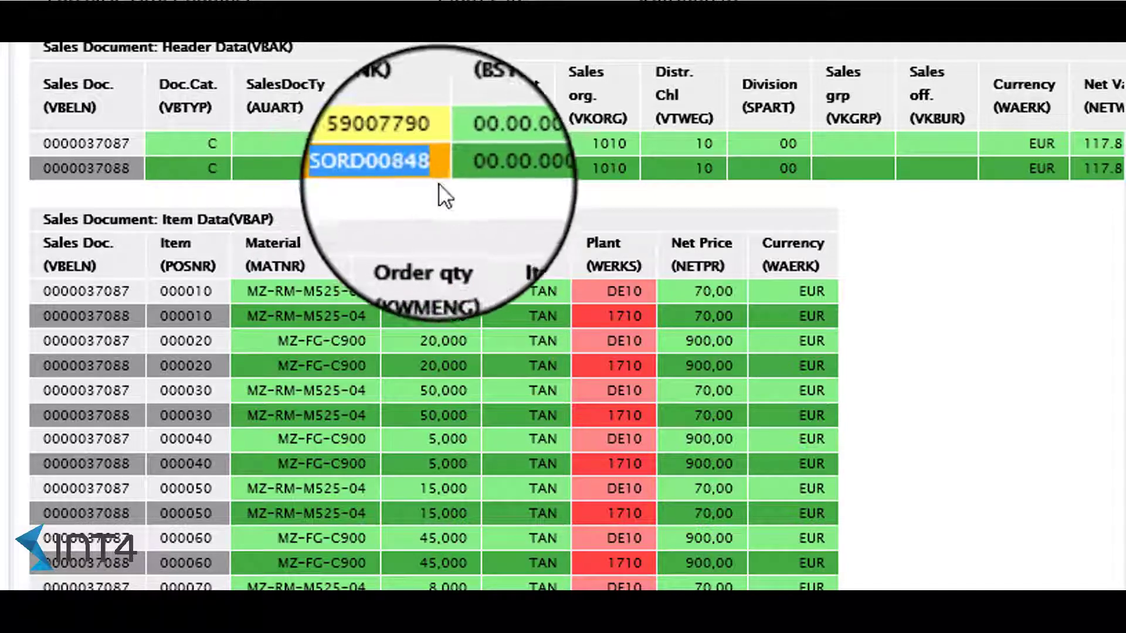